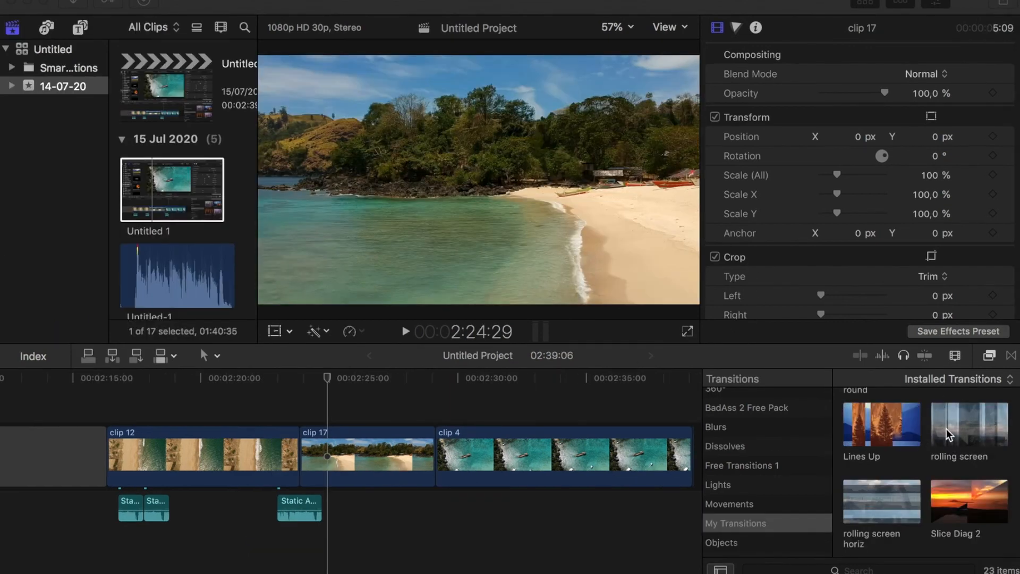
Add the rolling screen transition between clip 12 and clip 17 and lengthen it on the timeline.
{"action": "left_click", "coordinate": [978, 435]}
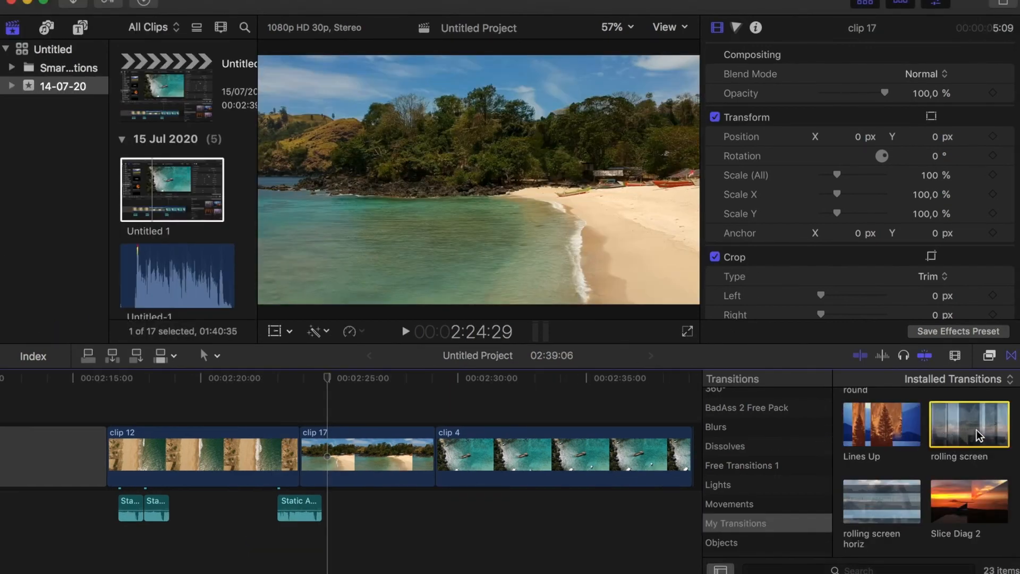
{"action": "left_click_drag", "start_coordinate": [977, 430], "coordinate": [296, 460]}
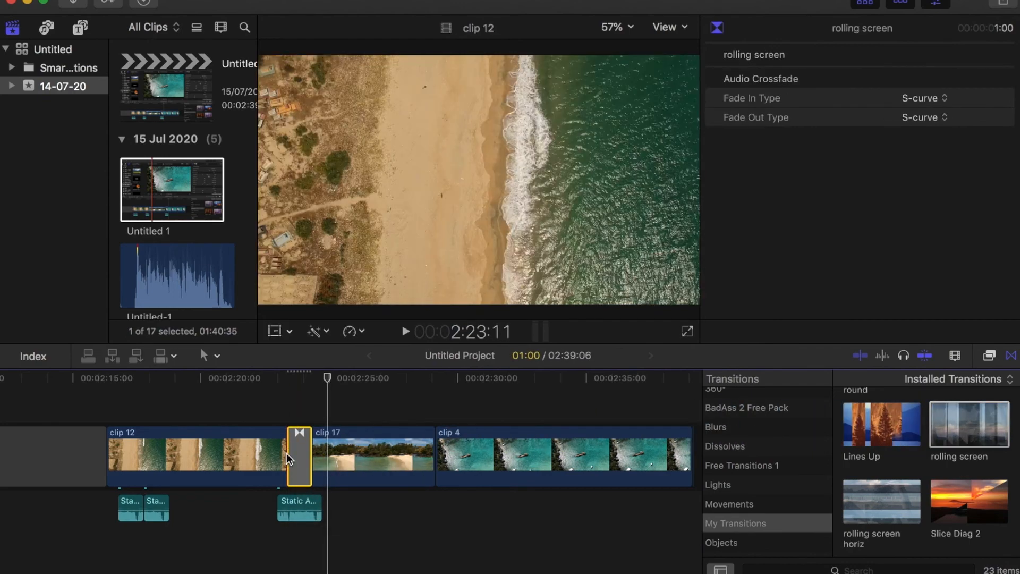
{"action": "left_click_drag", "start_coordinate": [288, 455], "coordinate": [277, 455]}
Play back the rolling screen transition from the later part of clip 12 into clip 17.
{"action": "left_click", "coordinate": [237, 407]}
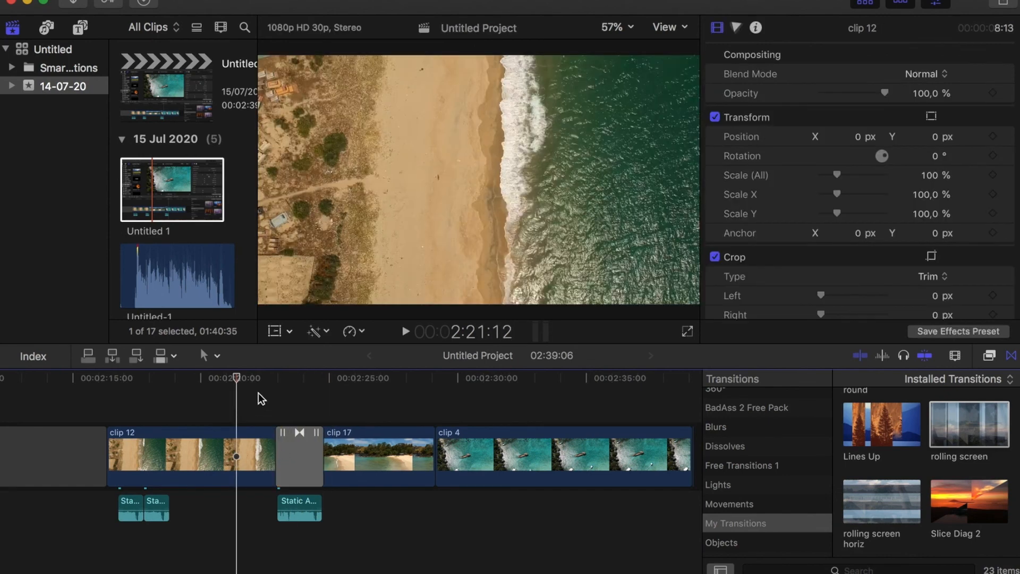
{"action": "left_click", "coordinate": [403, 332]}
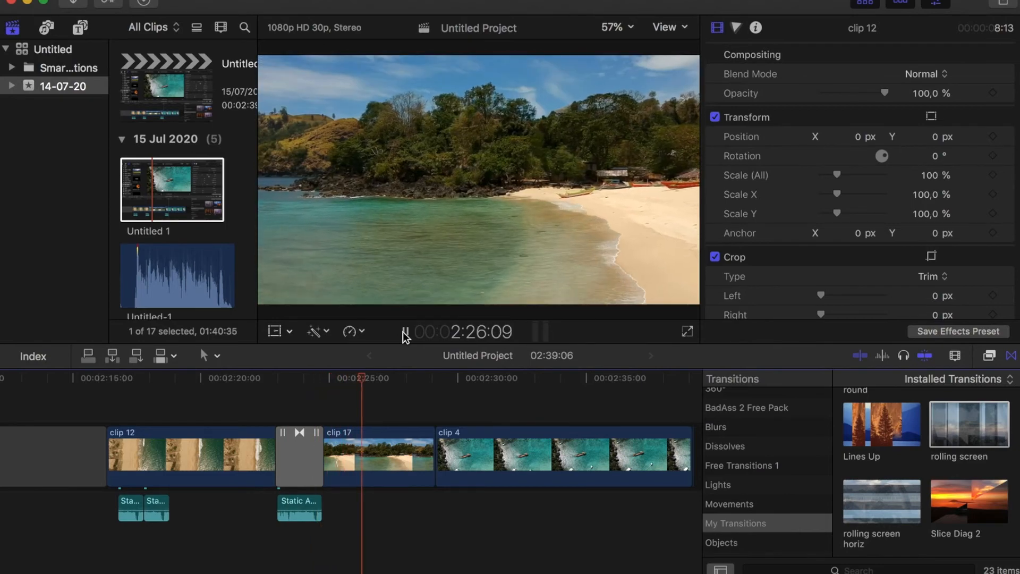
{"action": "left_click", "coordinate": [403, 331]}
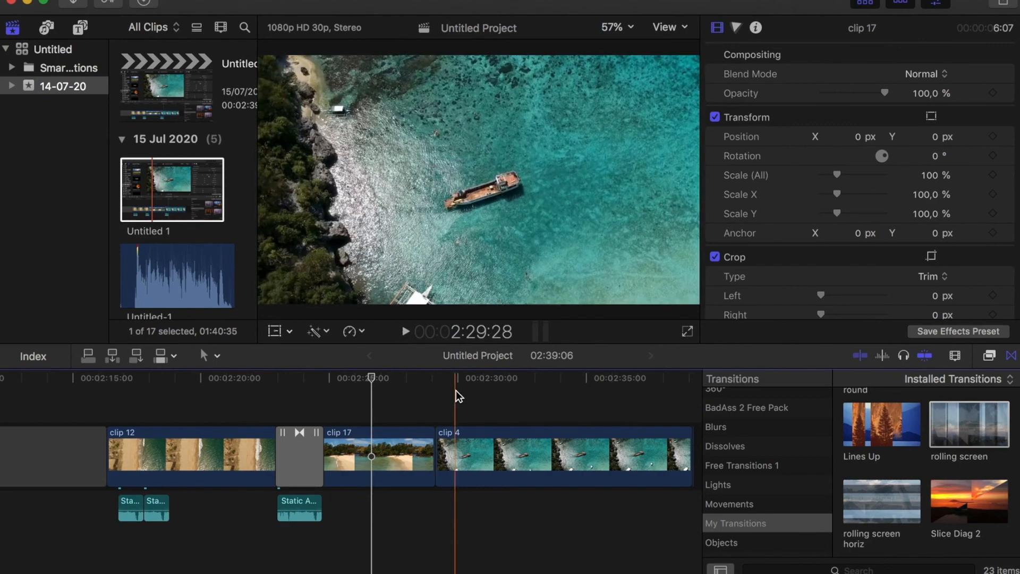
Cut clip 4 at 2:31:12, 2:31:22, 2:32:02 and 2:32:12 to form three consecutive ten-frame segments.
{"action": "left_click_drag", "start_coordinate": [371, 379], "coordinate": [494, 396]}
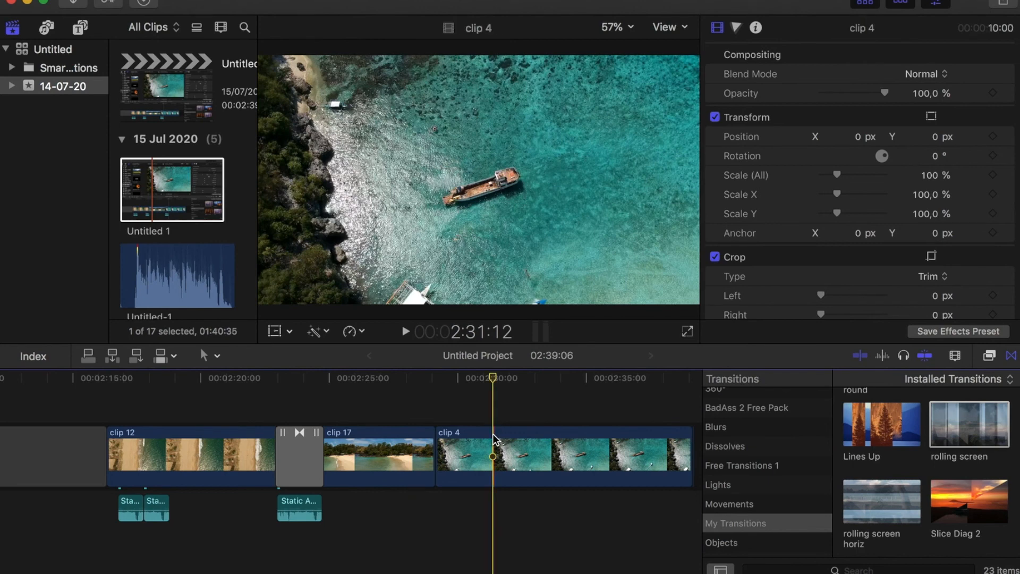
{"action": "left_click", "coordinate": [493, 433]}
{"action": "key", "text": "super+b"}
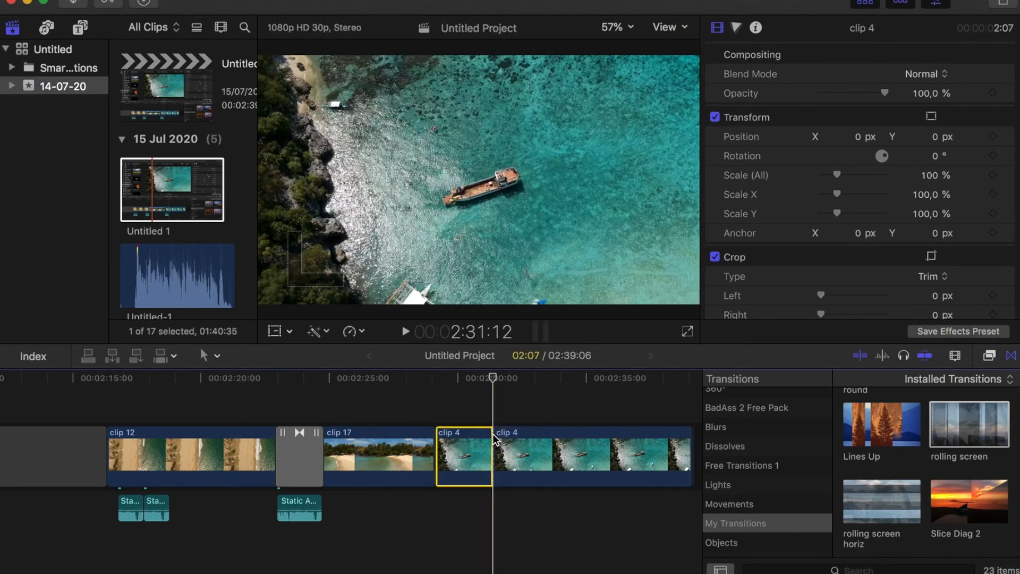
{"action": "key", "text": "shift+Right"}
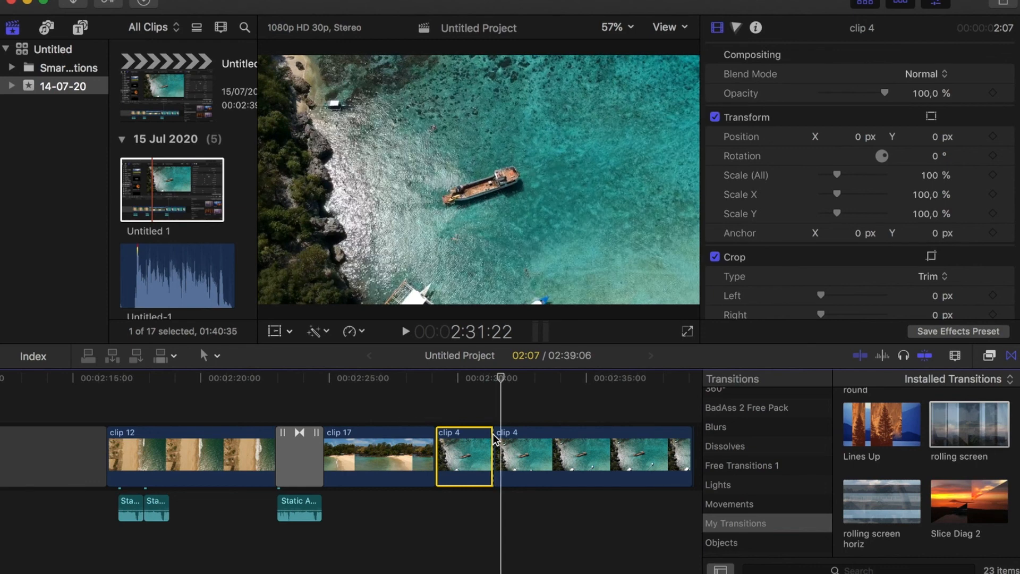
{"action": "key", "text": "super+b"}
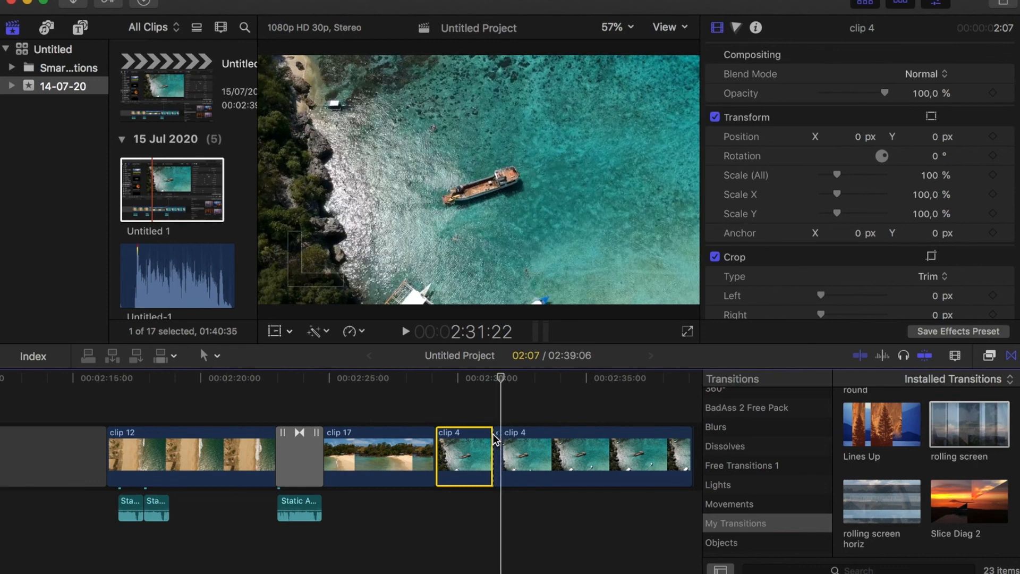
{"action": "key", "text": "shift+Right"}
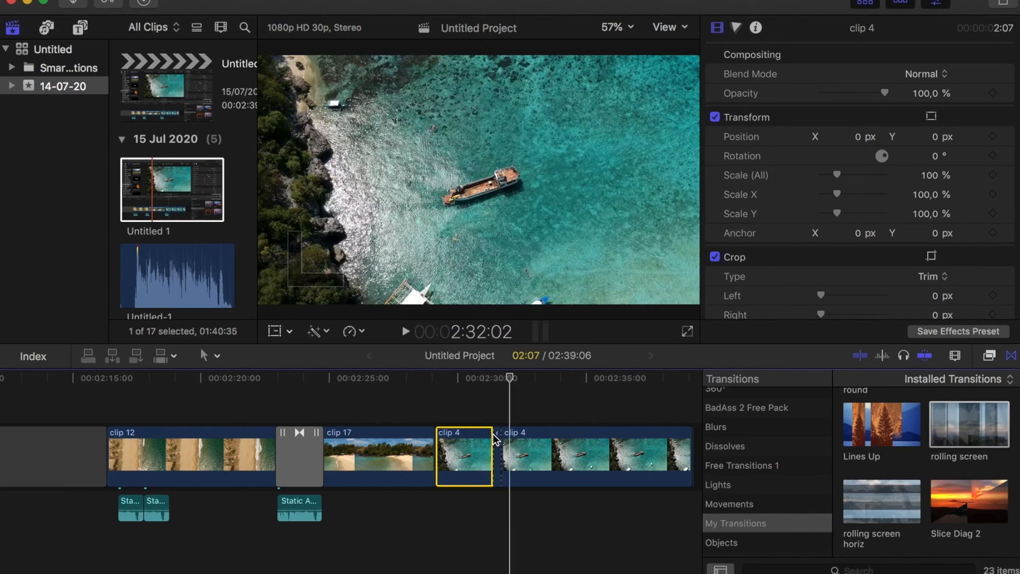
{"action": "key", "text": "super+b"}
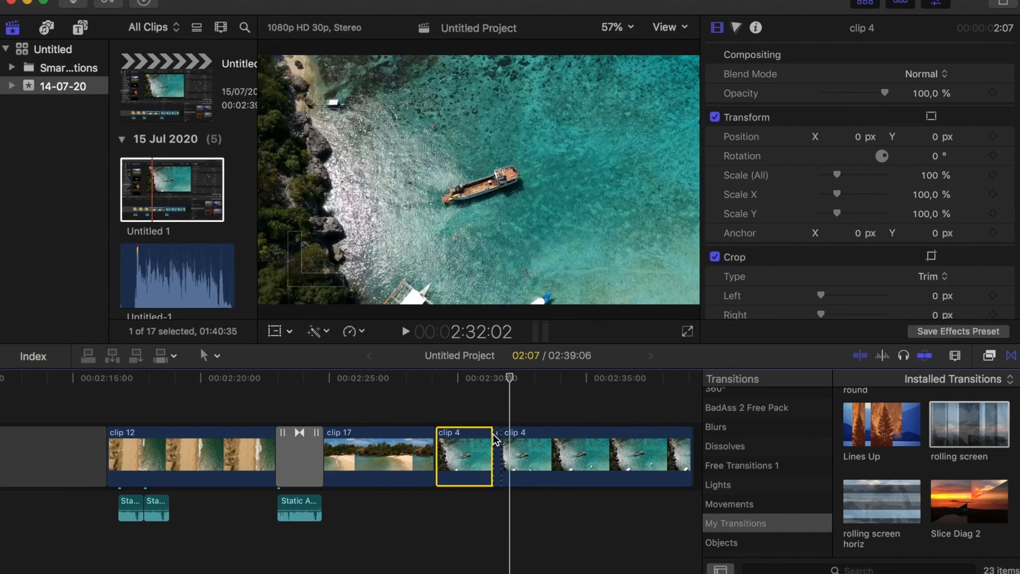
{"action": "key", "text": "shift+Right"}
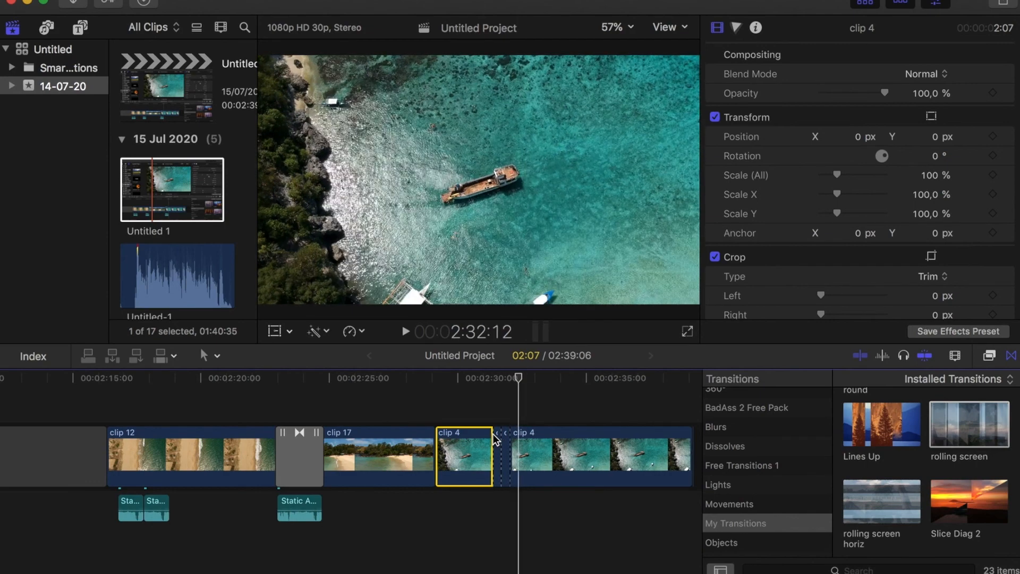
{"action": "key", "text": "super+b"}
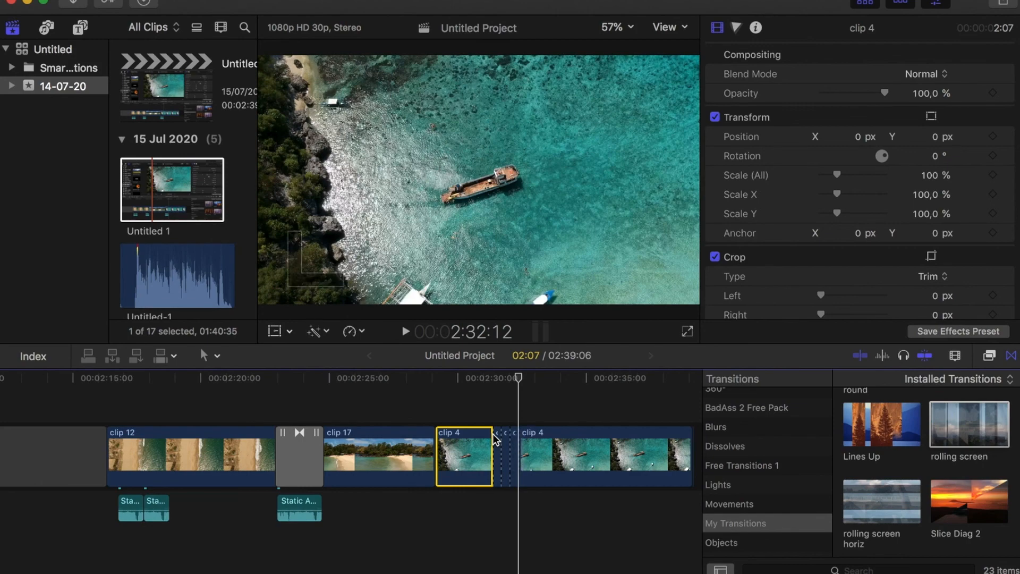
Apply the Interference 4 effect from My Effects to the first ten-frame segment of clip 4.
{"action": "key", "text": "super+5"}
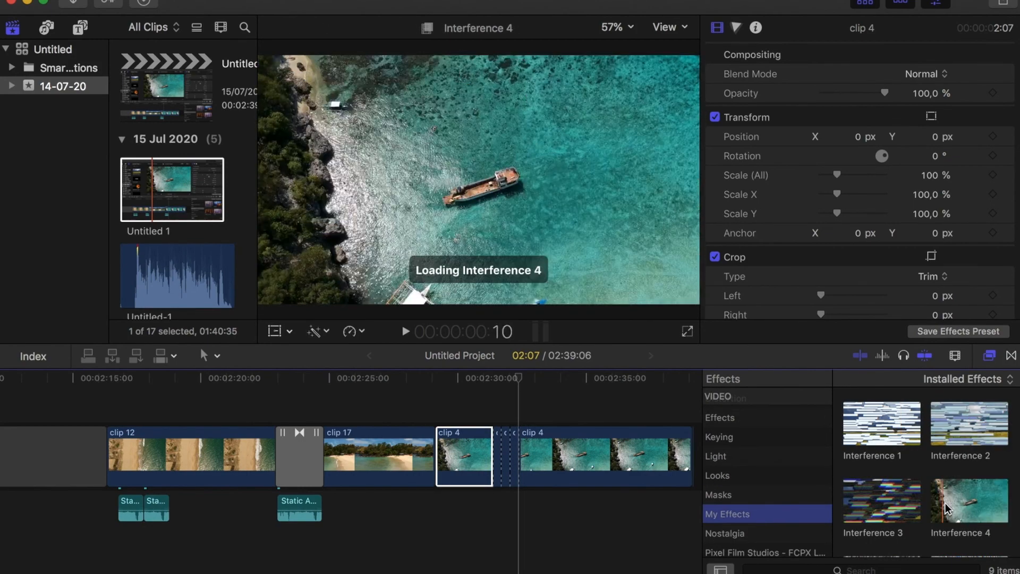
{"action": "left_click_drag", "start_coordinate": [949, 493], "coordinate": [495, 452]}
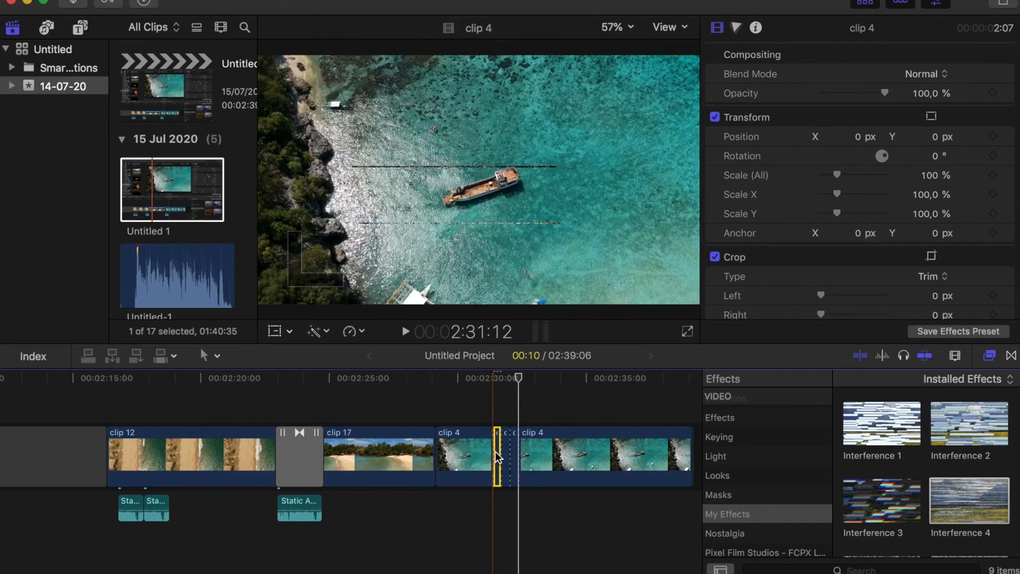
{"action": "scroll", "coordinate": [496, 451], "scroll_direction": "up", "scroll_amount": 8}
{"action": "scroll", "coordinate": [493, 451], "scroll_direction": "down", "scroll_amount": 4}
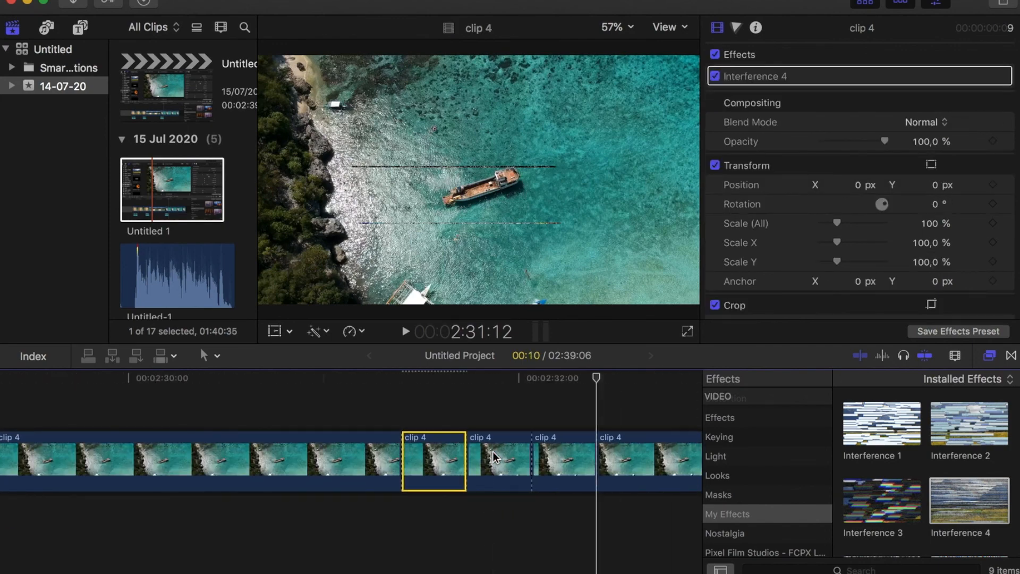
Apply Interference 6 to the second ten-frame segment of clip 4 and Interference 3 to the third.
{"action": "scroll", "coordinate": [925, 481], "scroll_direction": "down", "scroll_amount": 3}
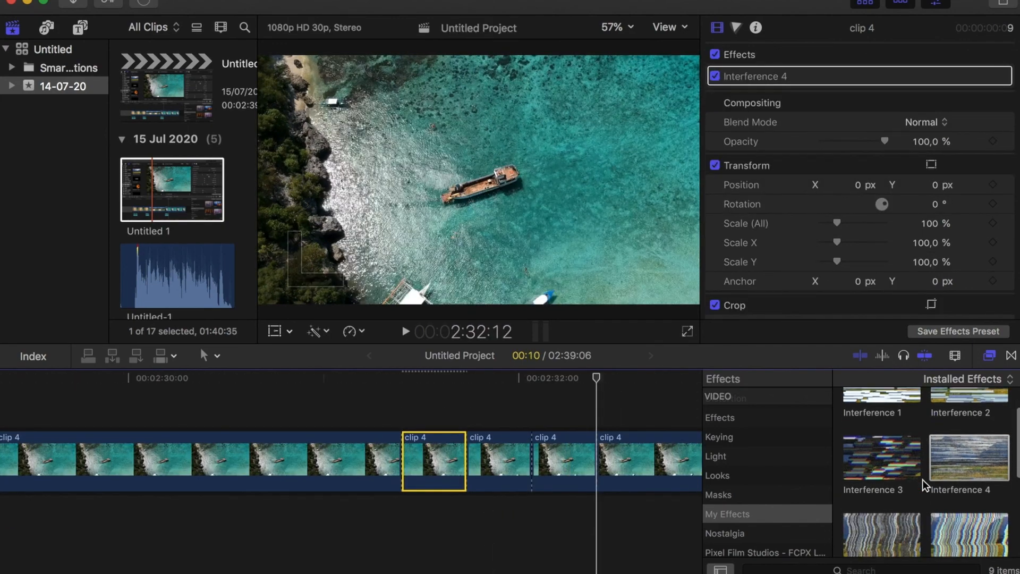
{"action": "scroll", "coordinate": [923, 484], "scroll_direction": "down", "scroll_amount": 2}
{"action": "left_click_drag", "start_coordinate": [961, 502], "coordinate": [492, 450]}
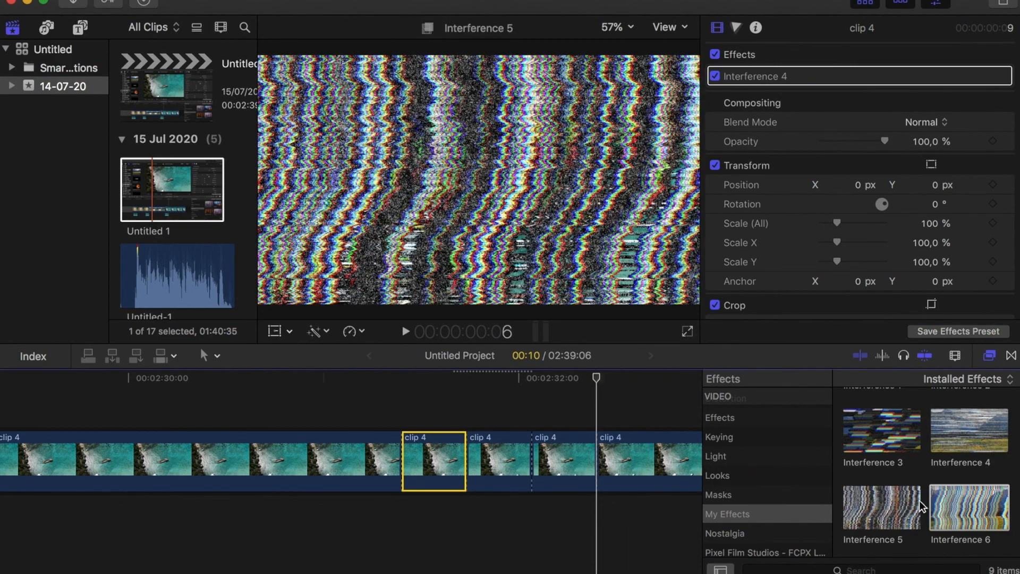
{"action": "left_click_drag", "start_coordinate": [886, 439], "coordinate": [572, 466]}
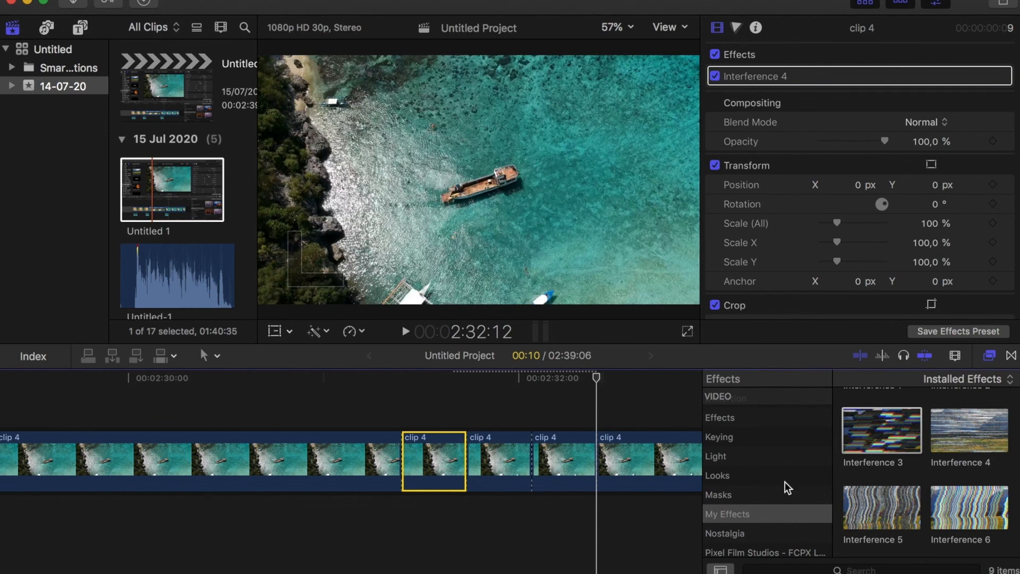
Search all video effects for "x" and apply X-Ray to the third ten-frame segment of clip 4.
{"action": "scroll", "coordinate": [784, 423], "scroll_direction": "up", "scroll_amount": 3}
{"action": "scroll", "coordinate": [783, 422], "scroll_direction": "up", "scroll_amount": 3}
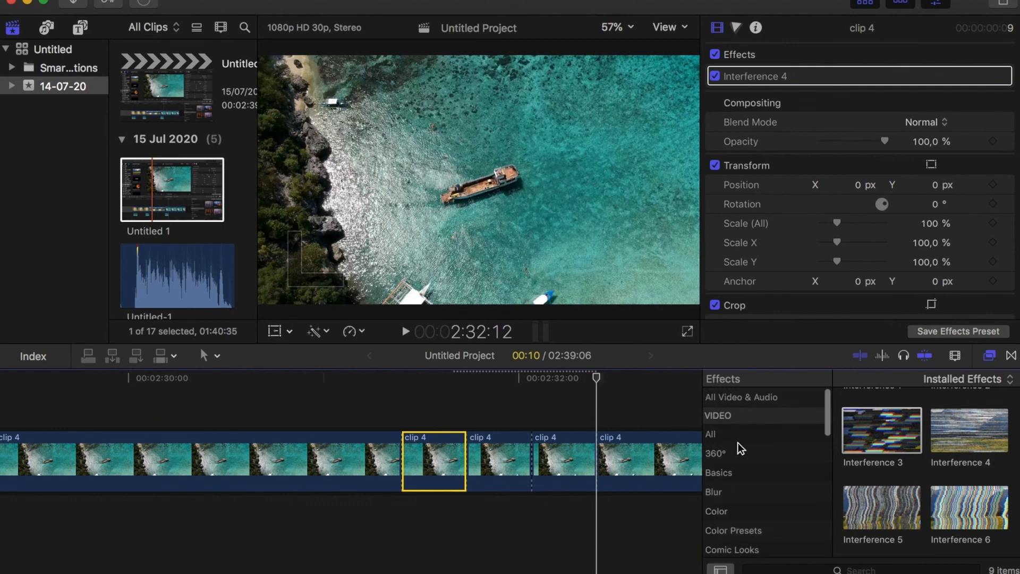
{"action": "left_click", "coordinate": [748, 440]}
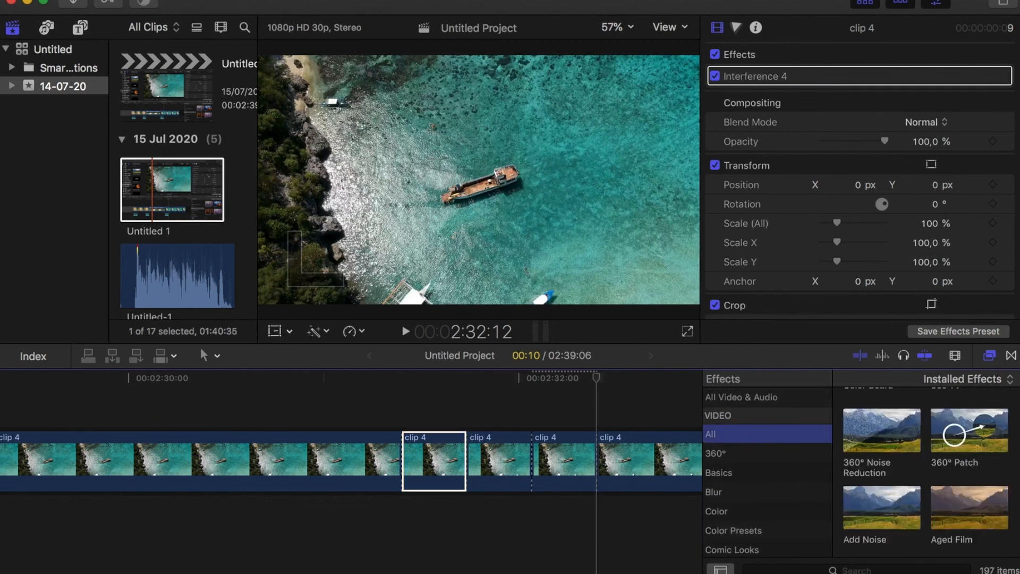
{"action": "left_click", "coordinate": [865, 570]}
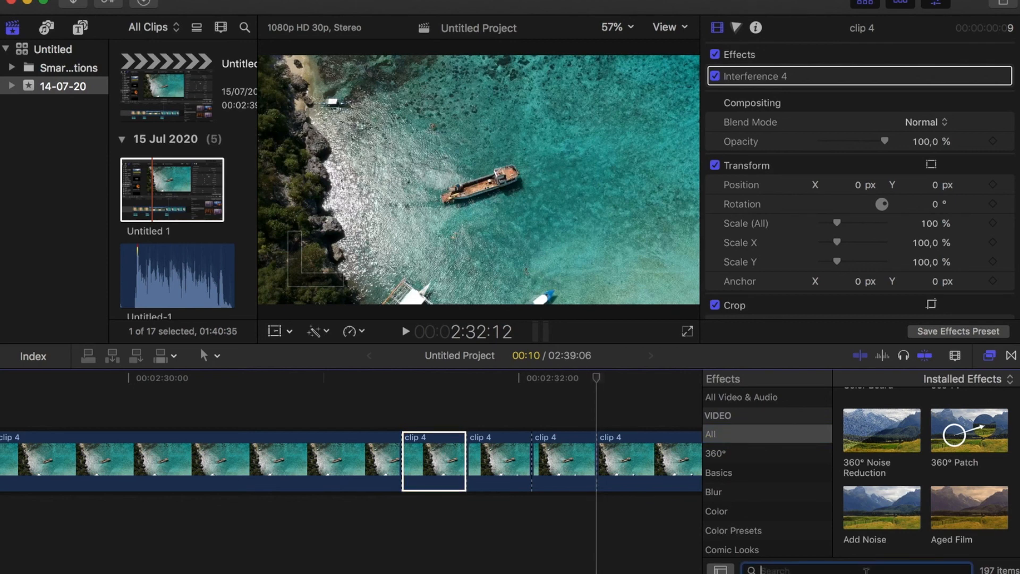
{"action": "type", "text": "x"}
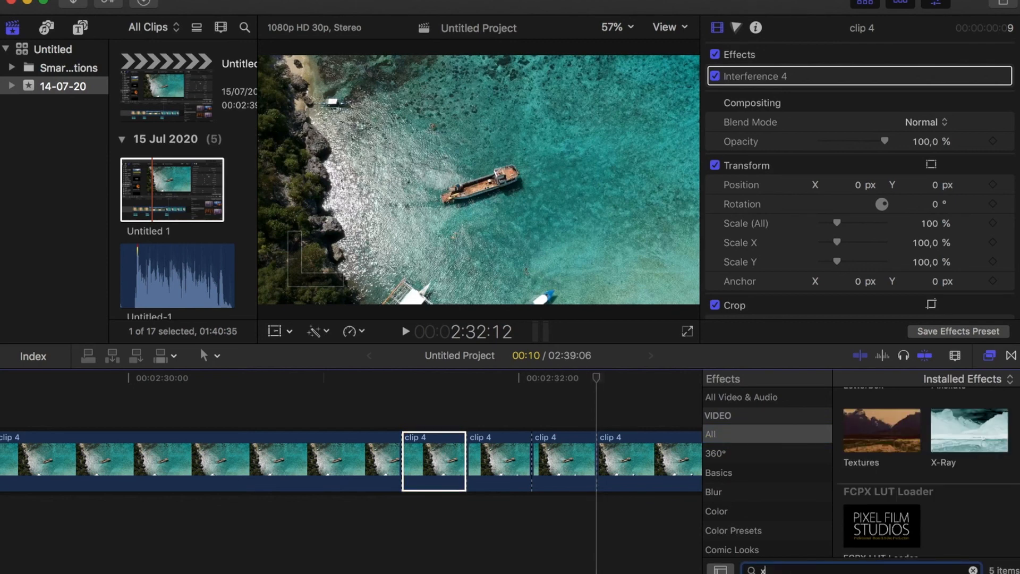
{"action": "left_click_drag", "start_coordinate": [958, 431], "coordinate": [550, 457]}
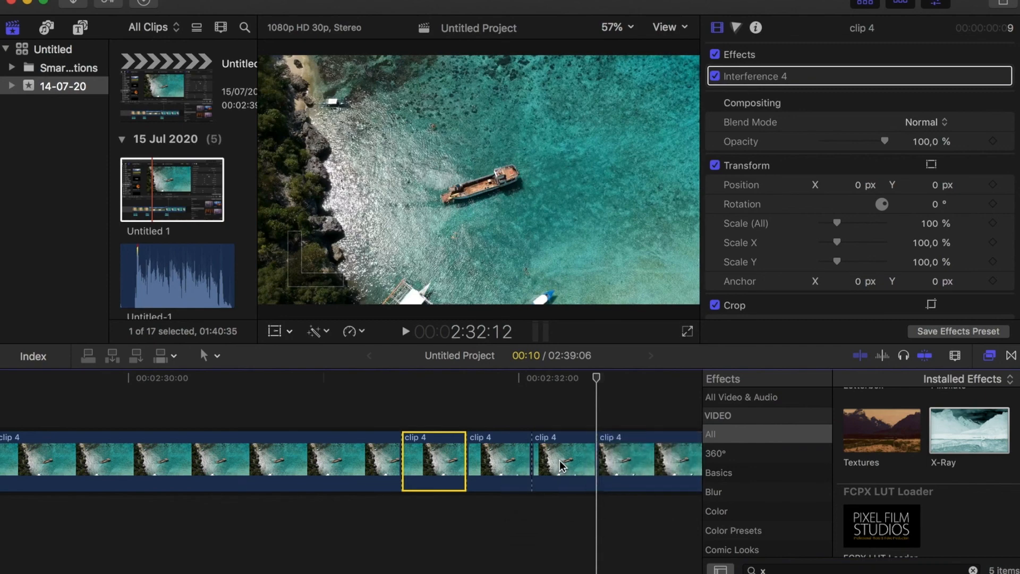
Move the second Static Accents 02 sound under clip 12 to beneath the three short segments of clip 4.
{"action": "scroll", "coordinate": [404, 446], "scroll_direction": "left", "scroll_amount": 5}
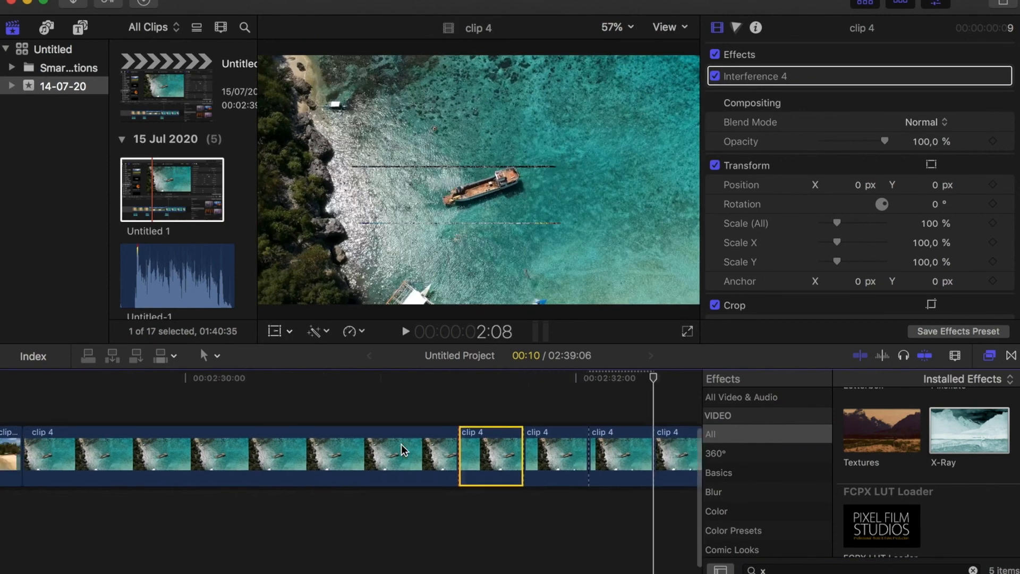
{"action": "scroll", "coordinate": [400, 444], "scroll_direction": "down", "scroll_amount": 3}
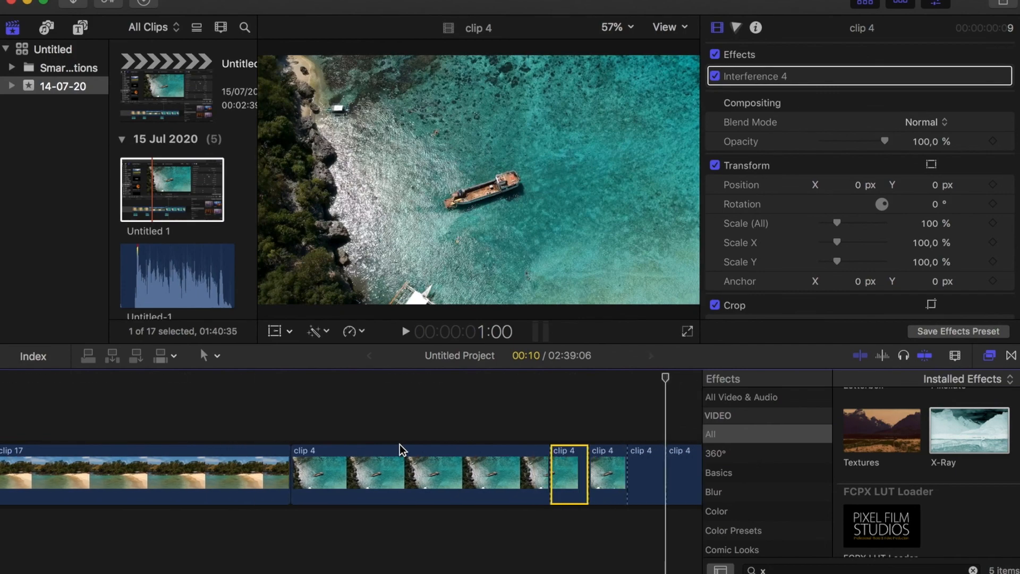
{"action": "scroll", "coordinate": [400, 444], "scroll_direction": "left", "scroll_amount": 2}
{"action": "scroll", "coordinate": [399, 446], "scroll_direction": "down", "scroll_amount": 1}
{"action": "scroll", "coordinate": [400, 446], "scroll_direction": "down", "scroll_amount": 1}
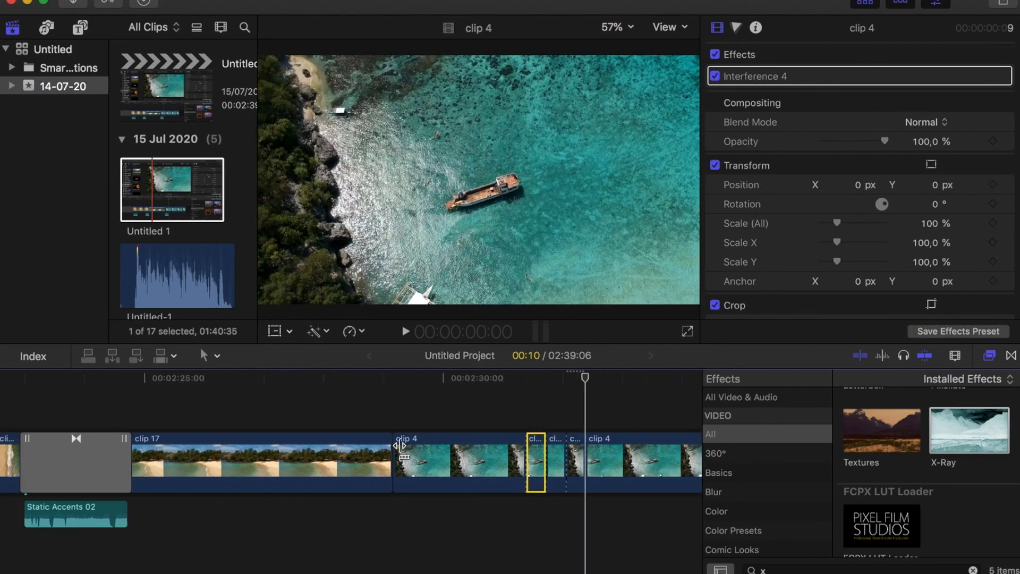
{"action": "scroll", "coordinate": [263, 483], "scroll_direction": "up", "scroll_amount": 3}
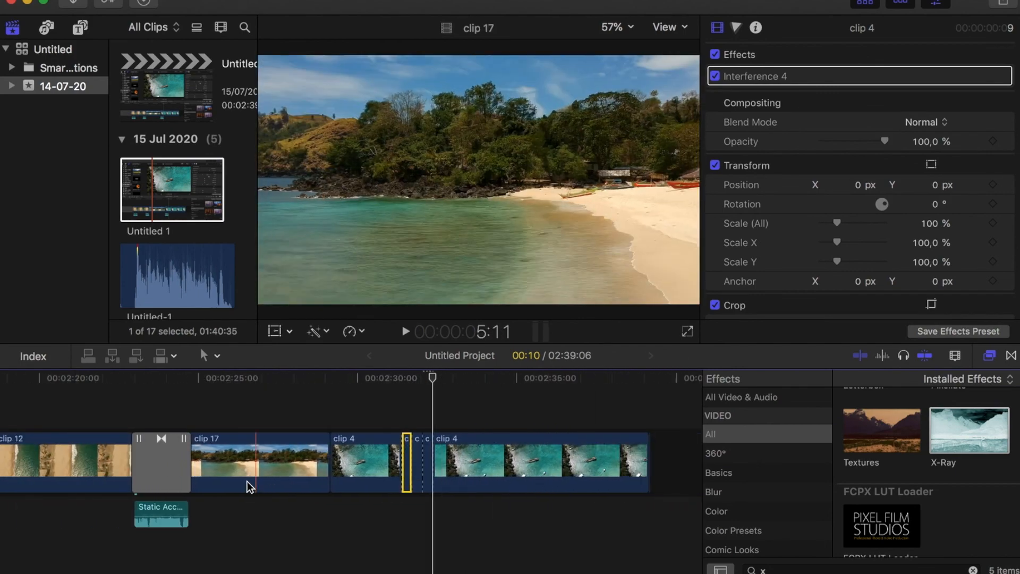
{"action": "scroll", "coordinate": [100, 508], "scroll_direction": "left", "scroll_amount": 3}
{"action": "left_click_drag", "start_coordinate": [79, 511], "coordinate": [502, 506]}
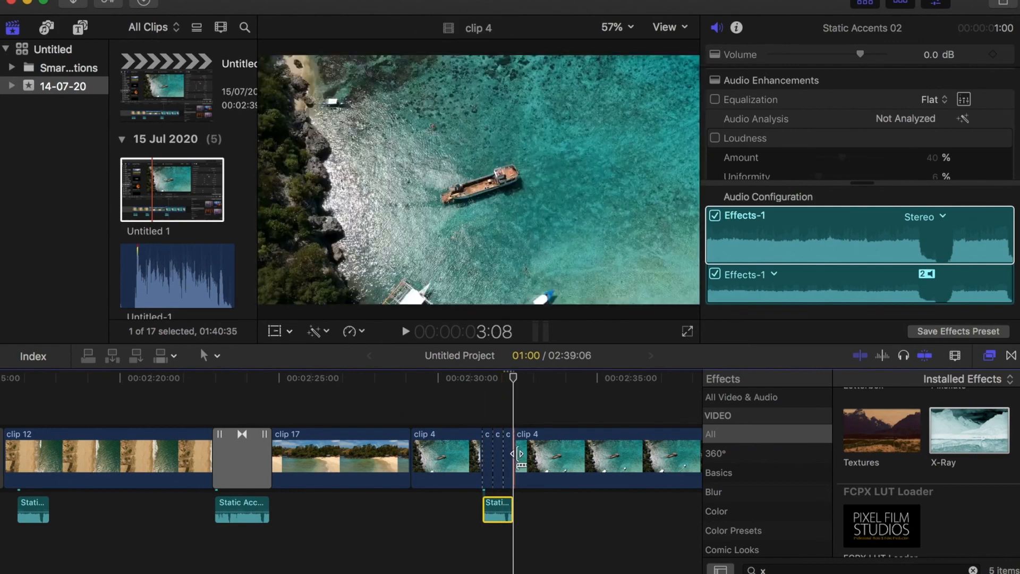
Play back the glitch segments and their sound from the end of clip 17 through clip 4.
{"action": "left_click", "coordinate": [402, 409]}
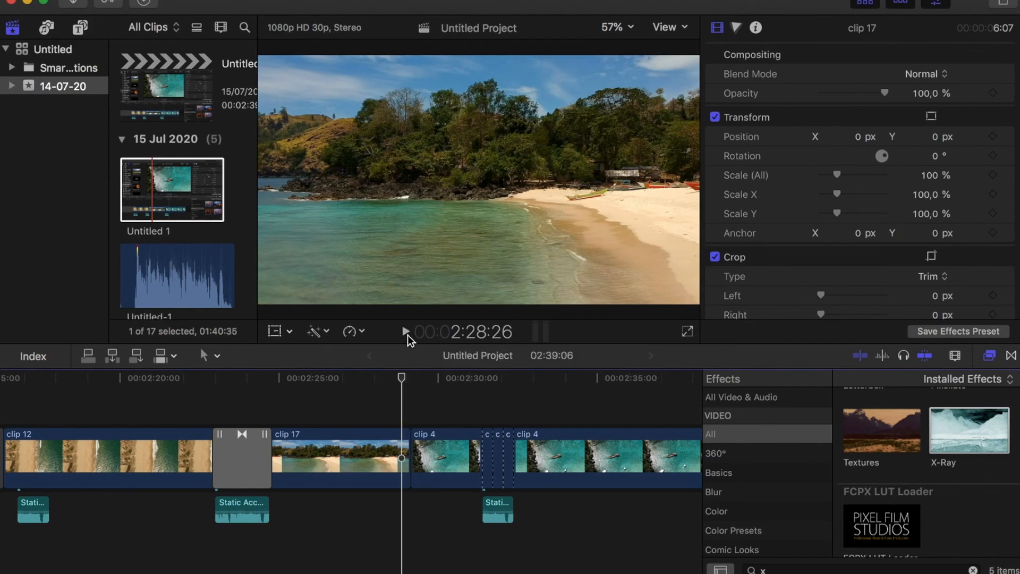
{"action": "left_click", "coordinate": [407, 335]}
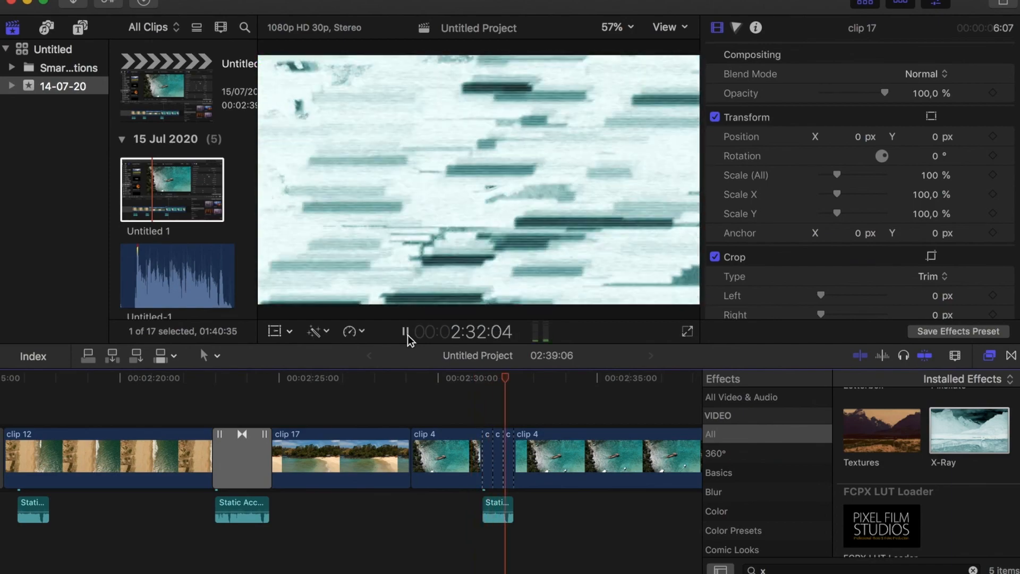
{"action": "left_click", "coordinate": [407, 335]}
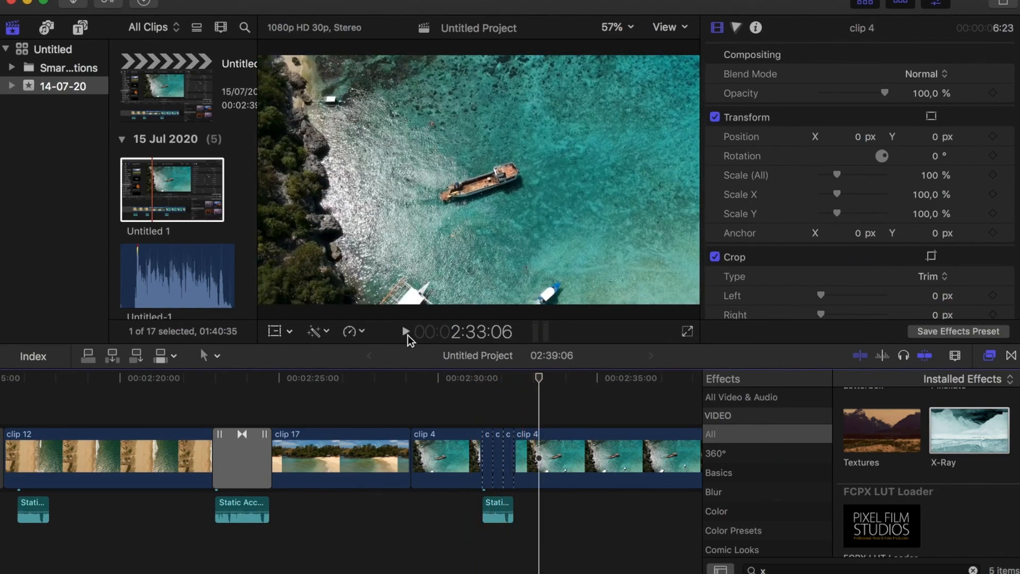